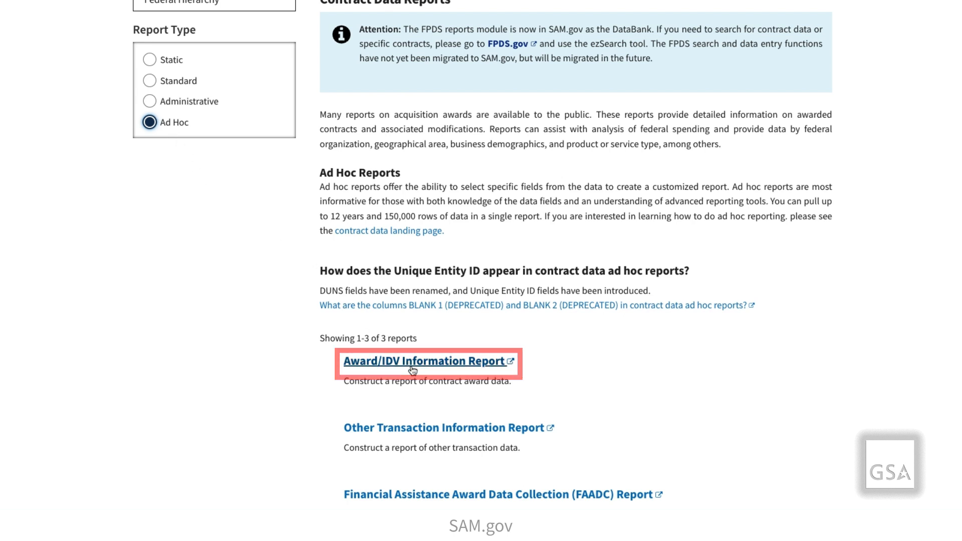
Open the Award/IDV Information Report and create a new blank report
left_click(380, 361)
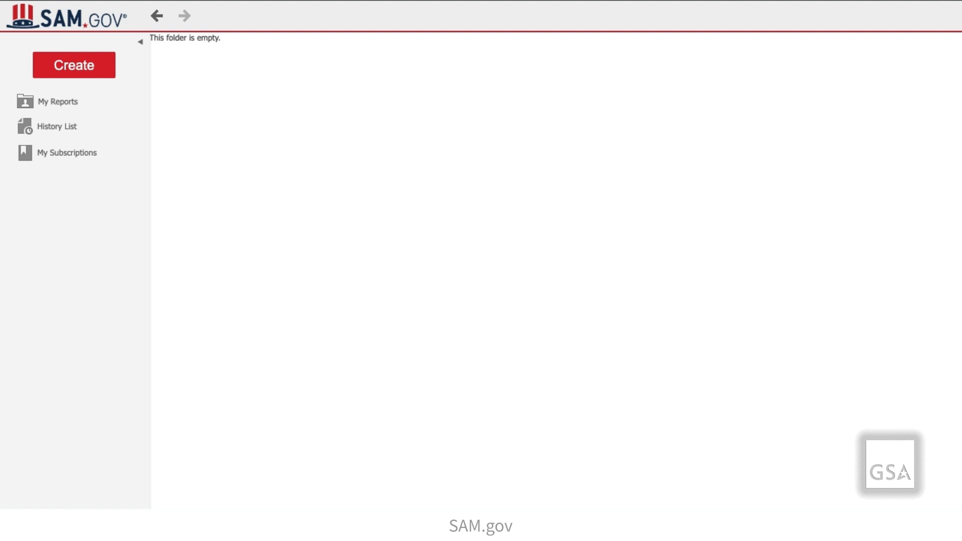
left_click(89, 75)
mouse_move(98, 100)
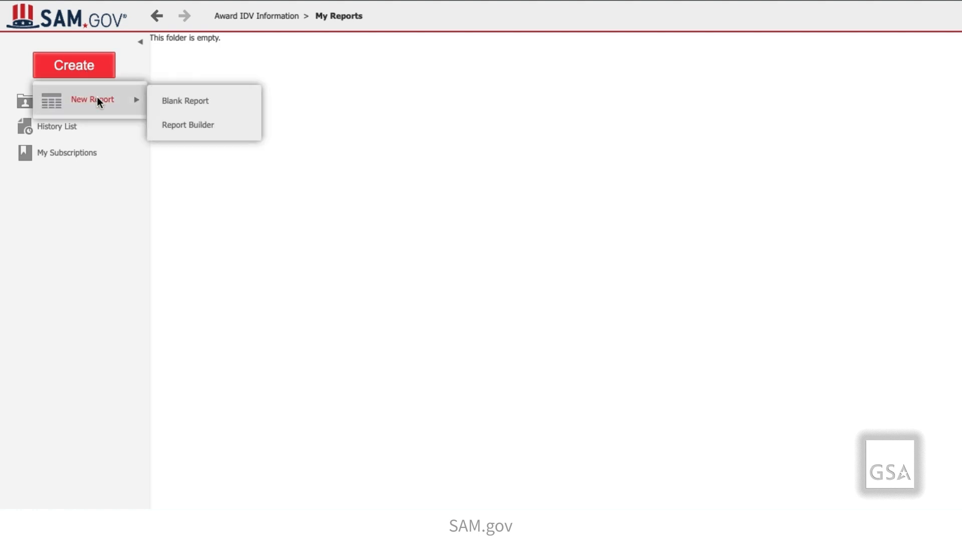
left_click(174, 100)
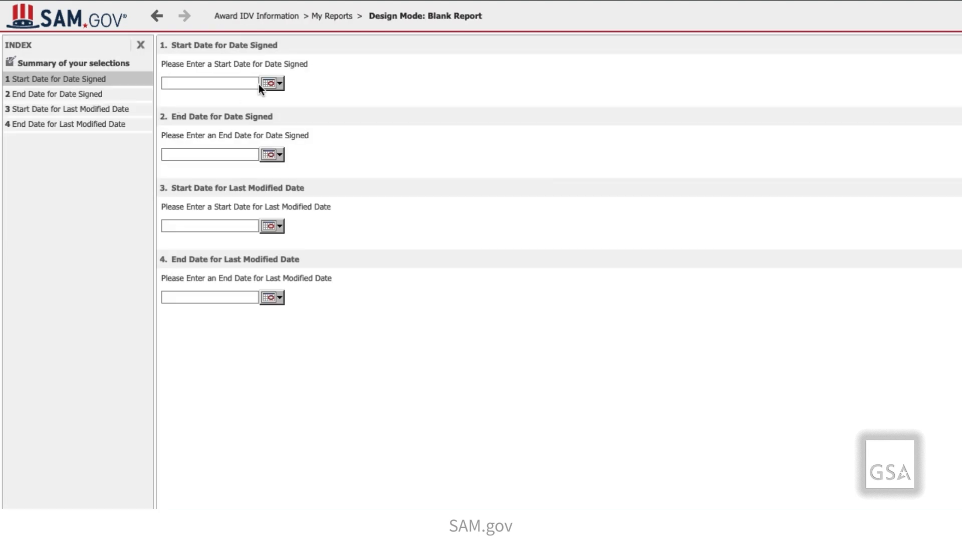
Set the Start Date for Date Signed to 7/13/2018
left_click(279, 83)
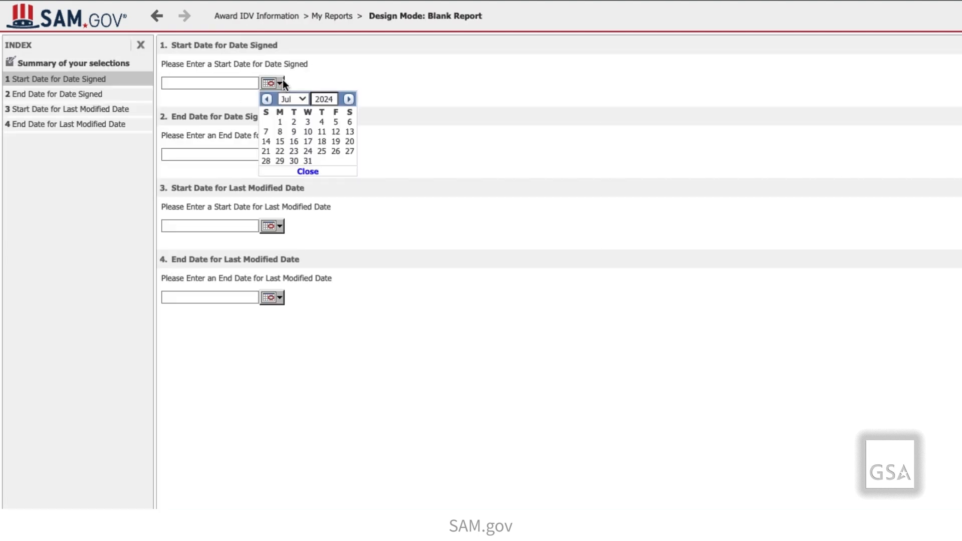
left_click(336, 99)
key("BackSpace")
key("BackSpace")
key("BackSpace")
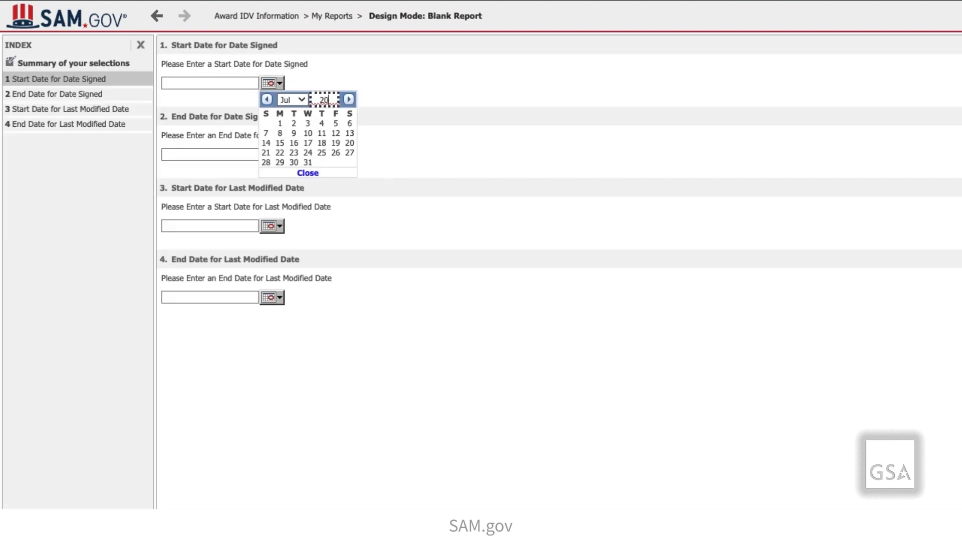
type("018")
left_click(331, 133)
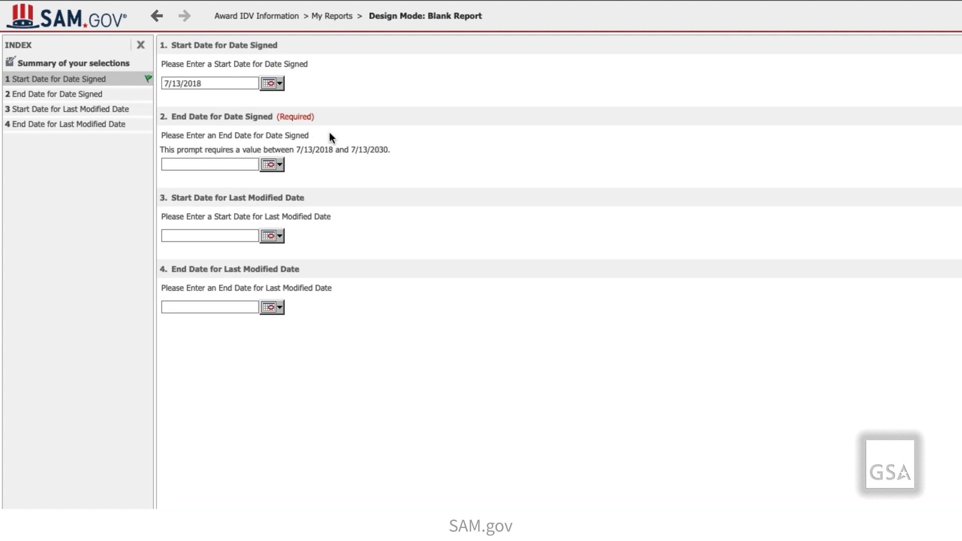
Set the End Date for Date Signed to 7/10/2024 and open the report in design mode
left_click(281, 164)
left_click(302, 211)
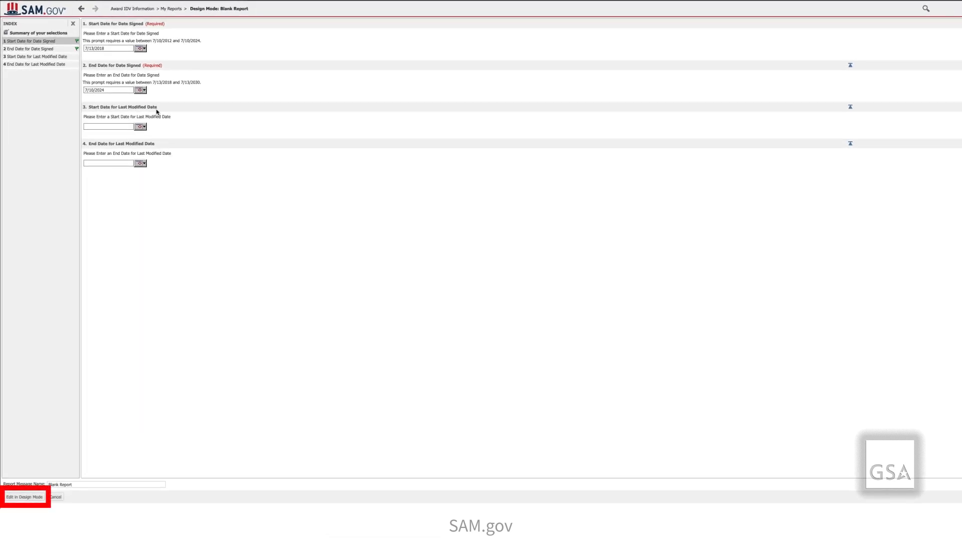
left_click(24, 497)
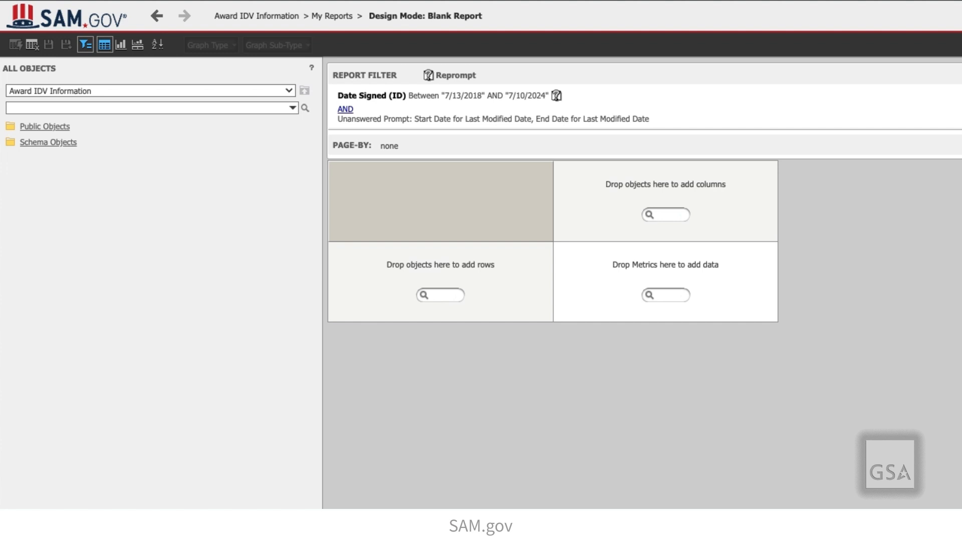
Search the schema attributes for "funding sources" and open the Funding Sources folder to view its attributes
left_click(59, 142)
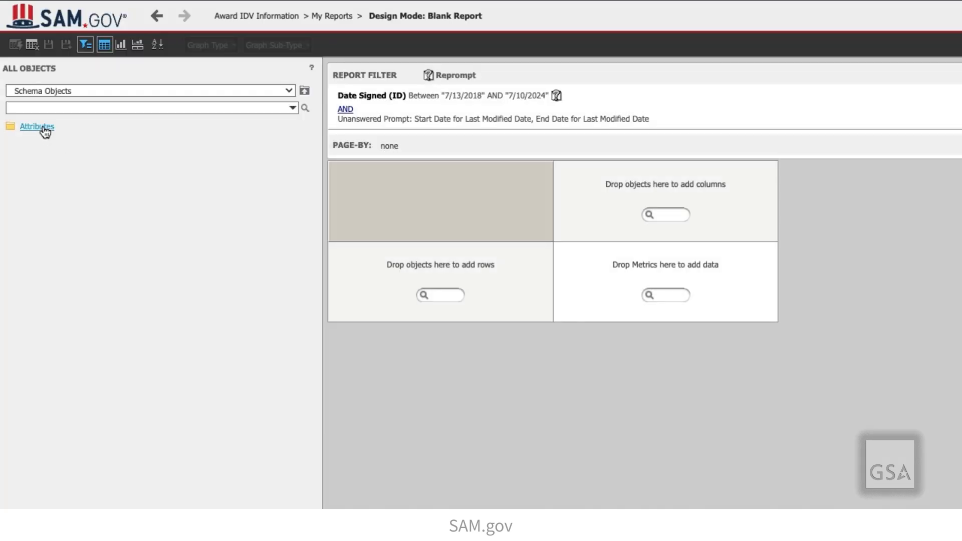
left_click(44, 128)
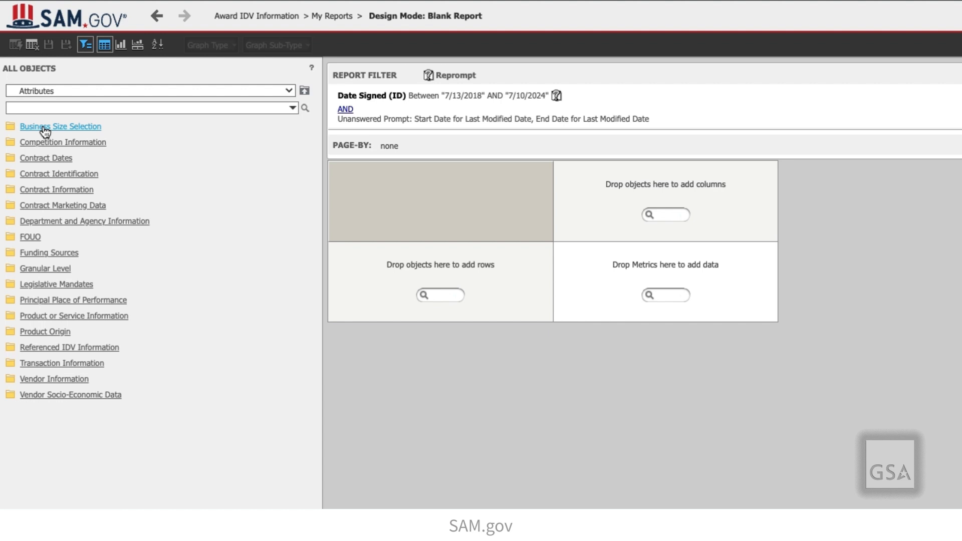
left_click(44, 108)
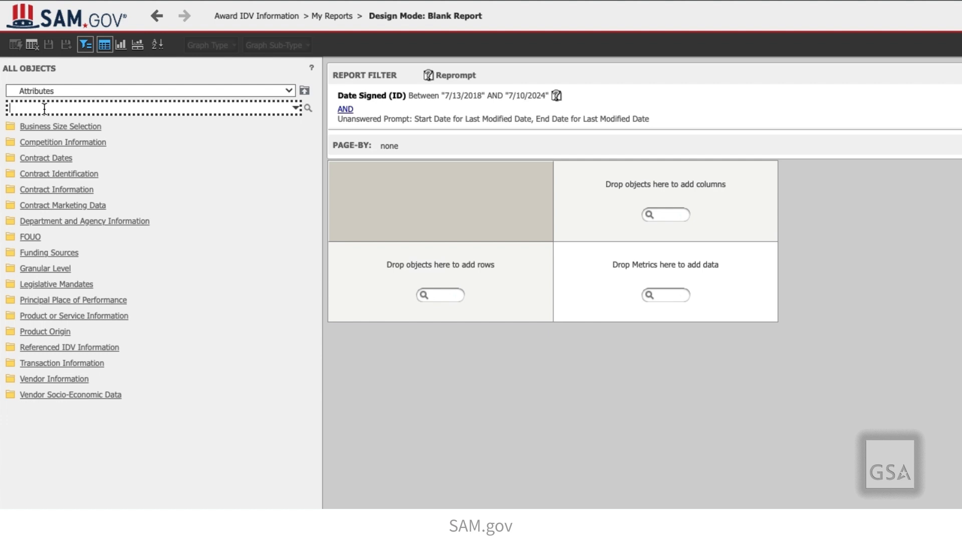
type("funding sources")
key("Return")
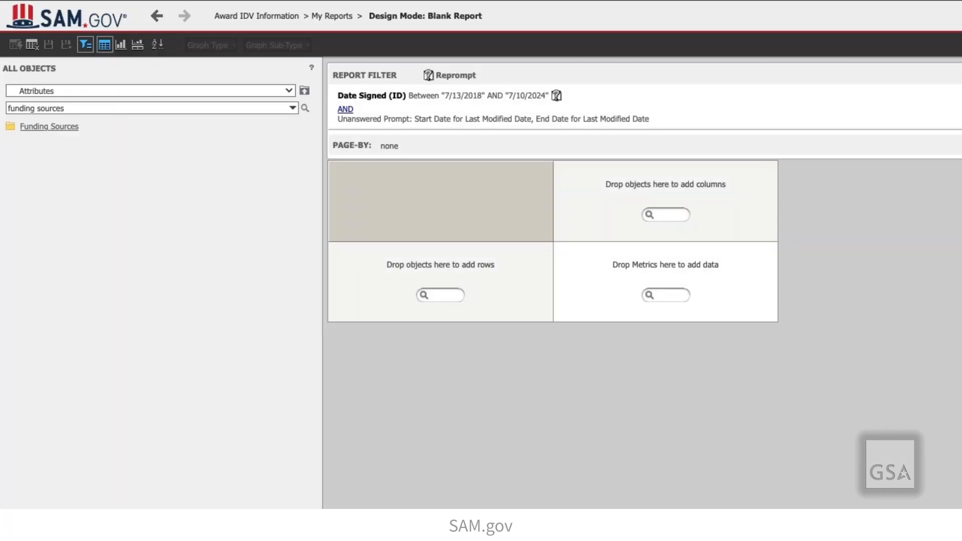
left_click(34, 128)
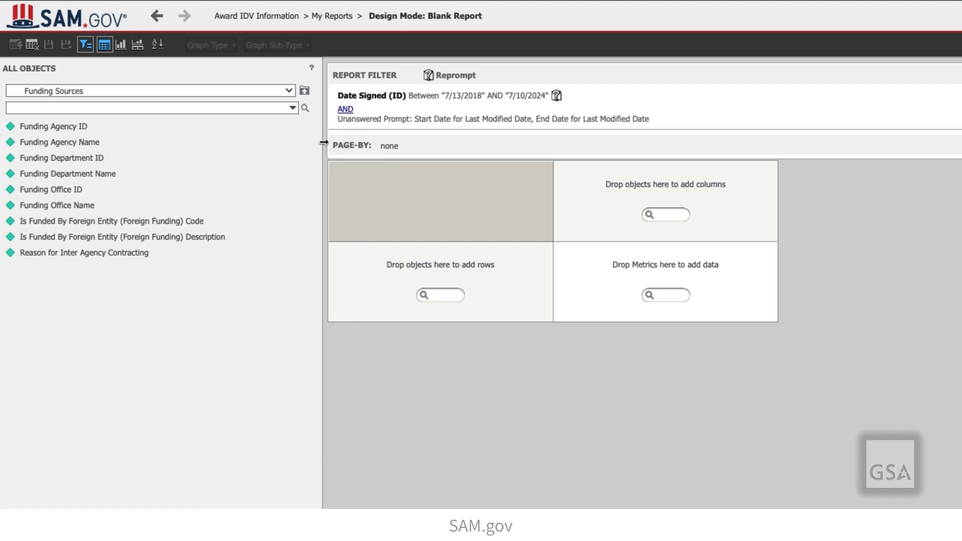
Narrow the object browser and show the standard metrics from the Metrics folder inside Public Objects > Metrics
left_click_drag(324, 142, 263, 154)
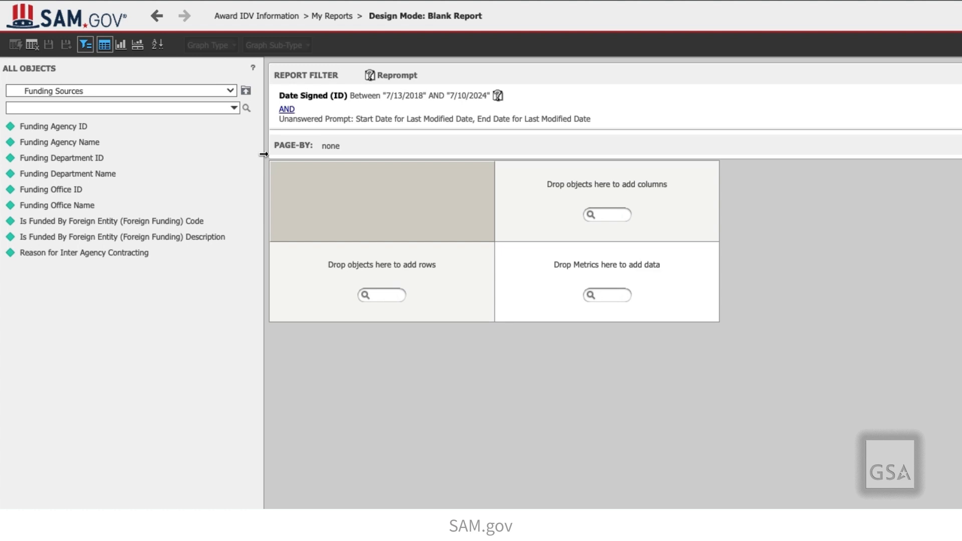
left_click(230, 91)
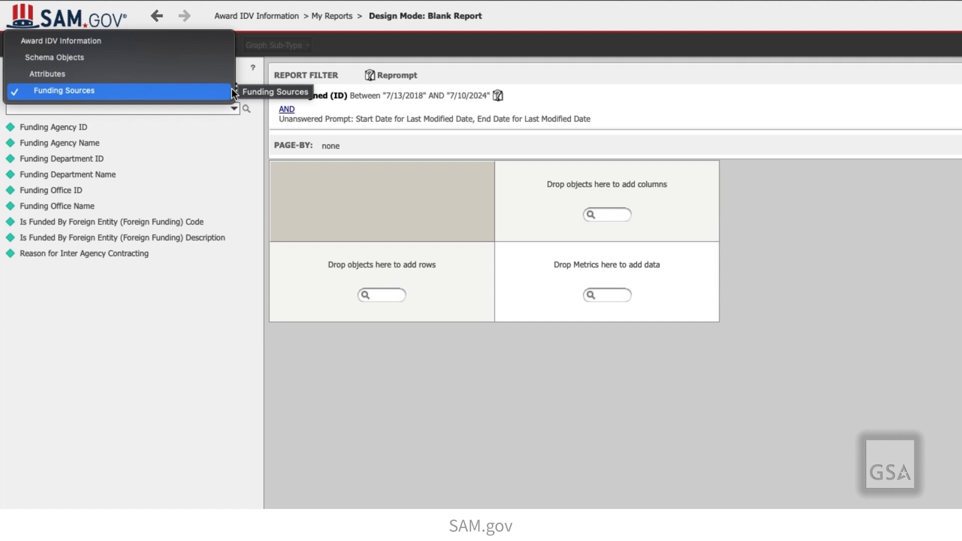
left_click(118, 41)
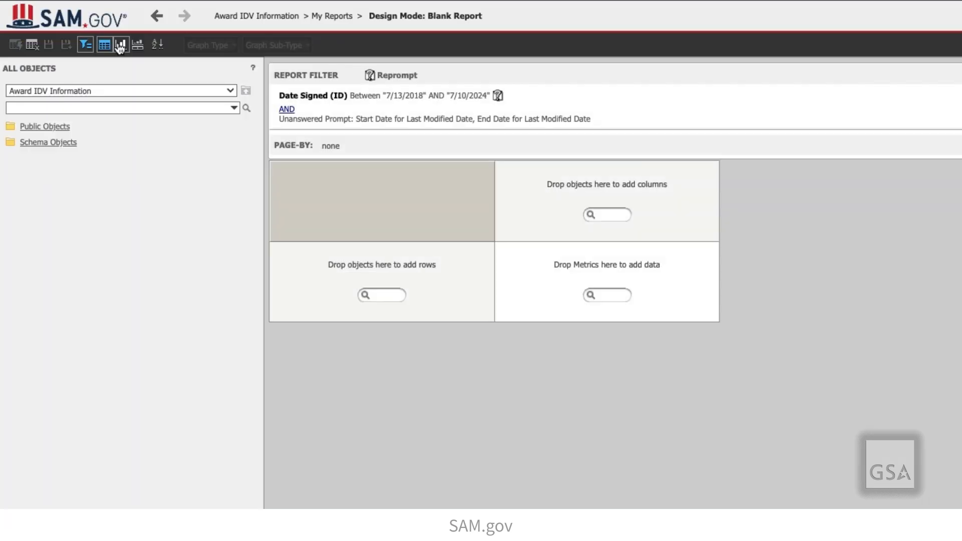
left_click(44, 127)
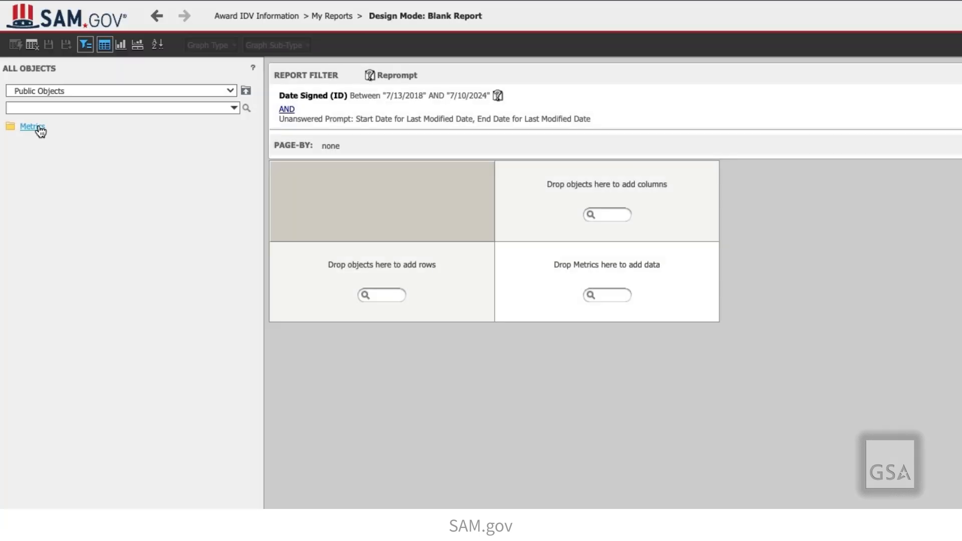
left_click(39, 129)
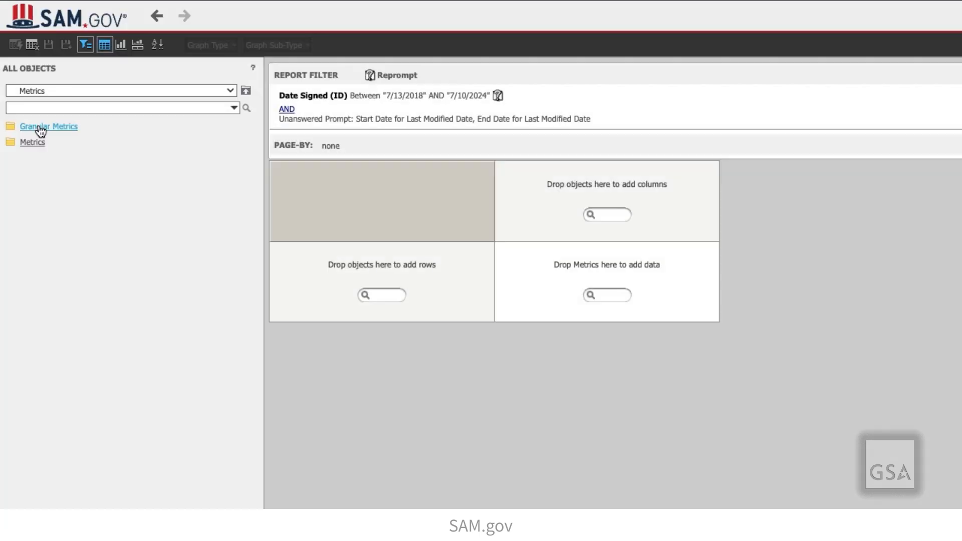
left_click(36, 141)
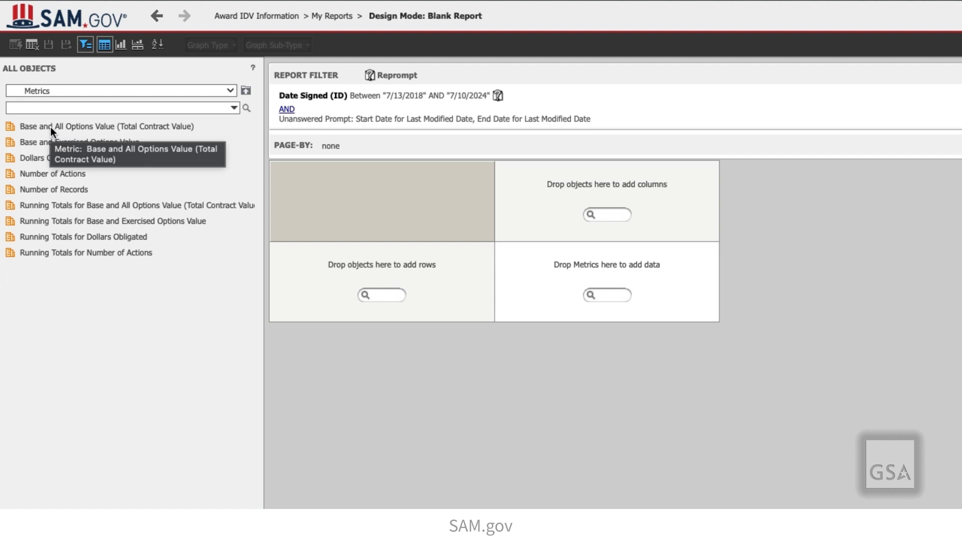
Add the Base and All Options Value (Total Contract Value) and Number of Records metrics to the report grid
double_click(50, 128)
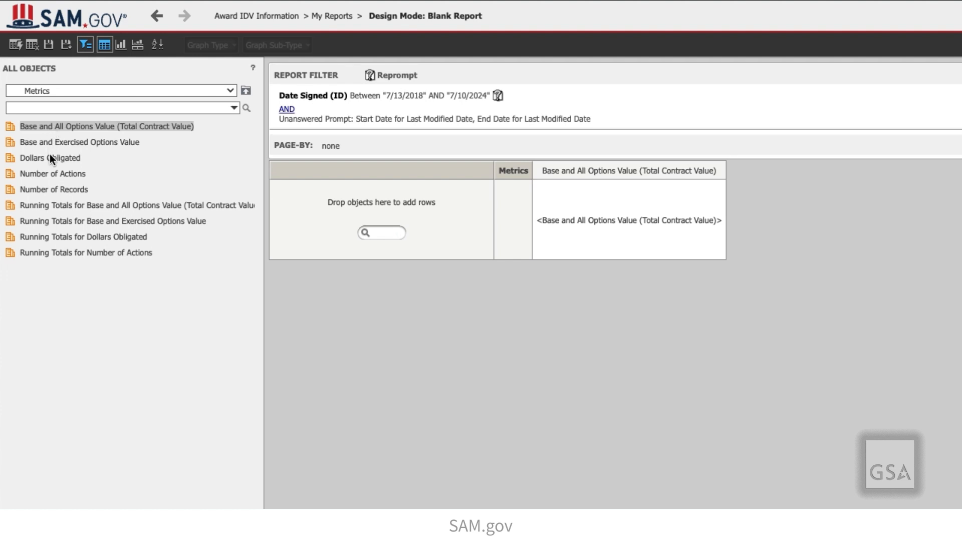
double_click(58, 190)
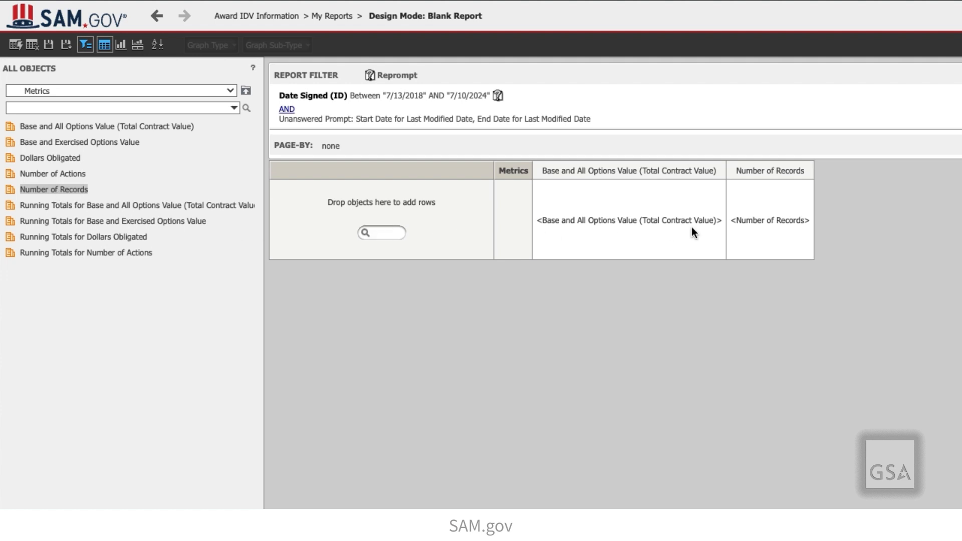
mouse_move(758, 184)
left_mouse_down()
mouse_move(597, 184)
mouse_move(744, 182)
left_mouse_up()
Add a report filter condition limiting Base and All Options Value (Total Contract Value) to between 50000 and 250000
left_click(162, 125)
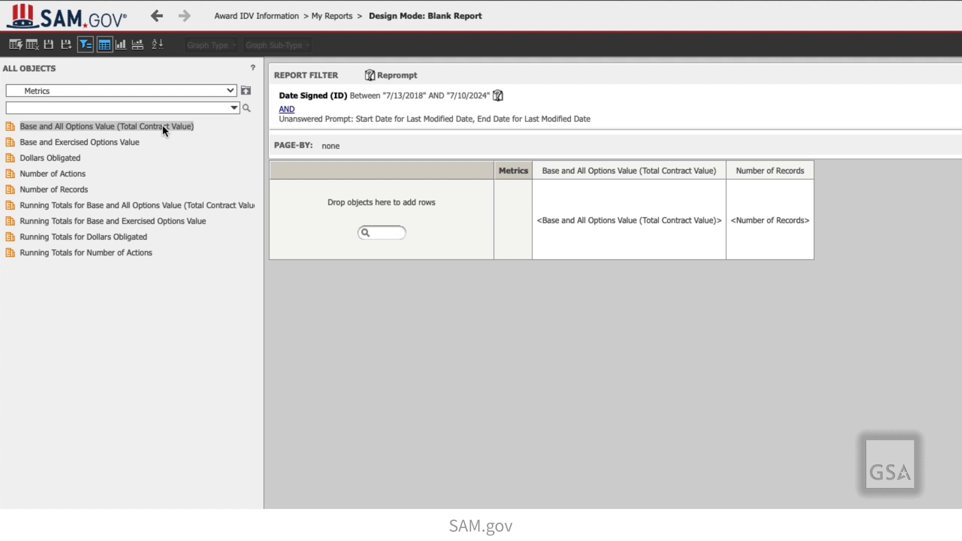
left_click_drag(163, 126, 524, 114)
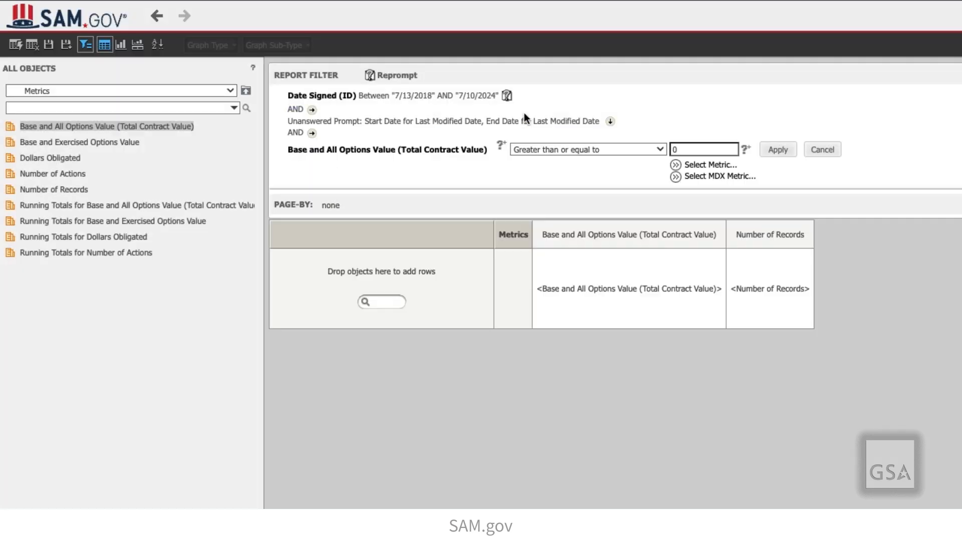
left_click(661, 150)
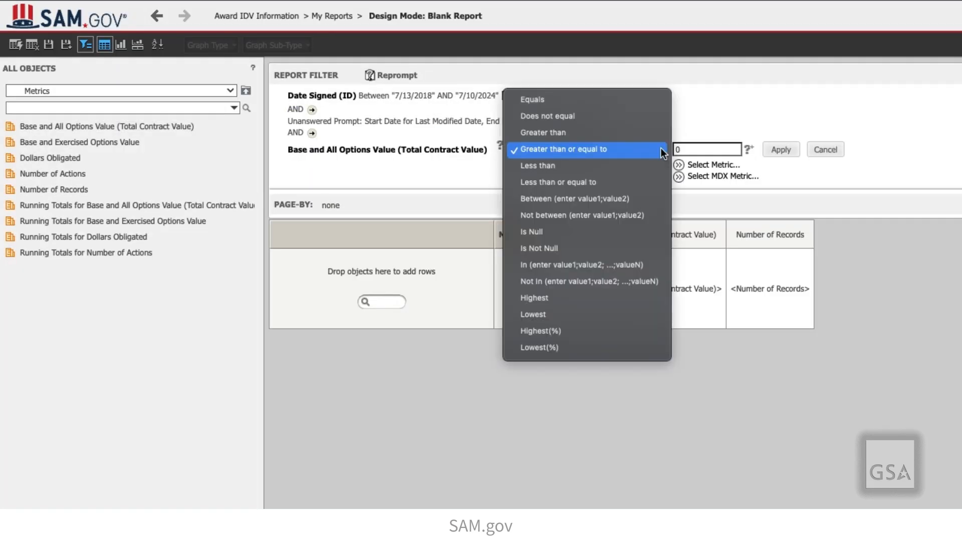
left_click(640, 201)
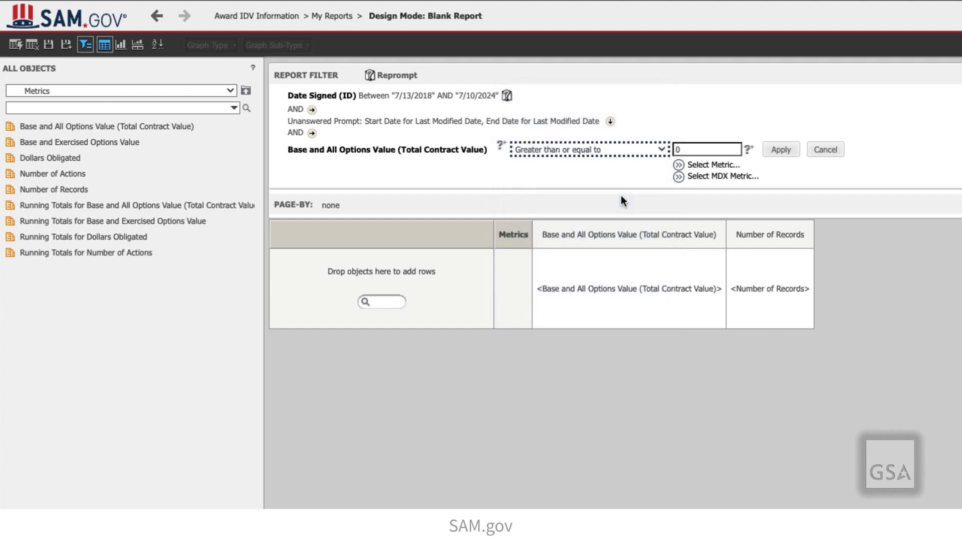
left_click(680, 150)
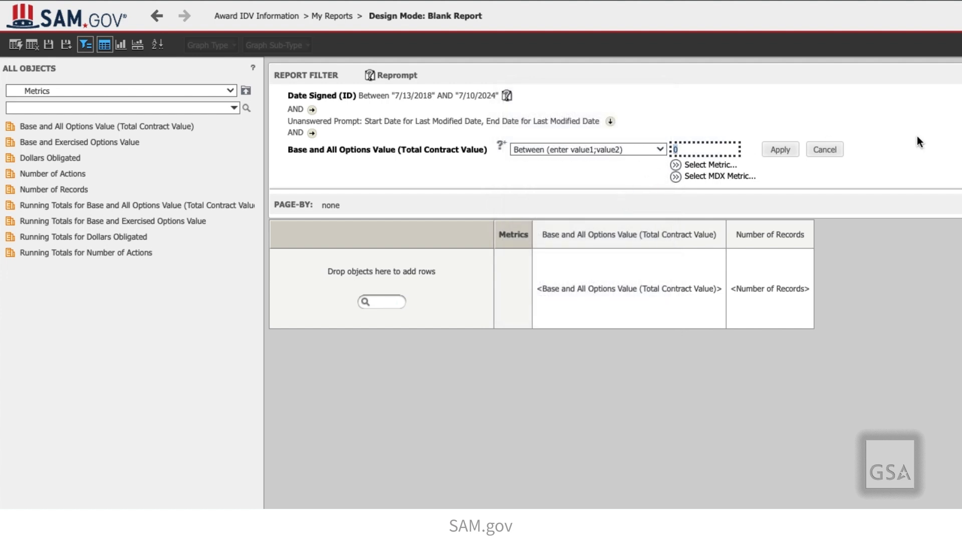
type("50000")
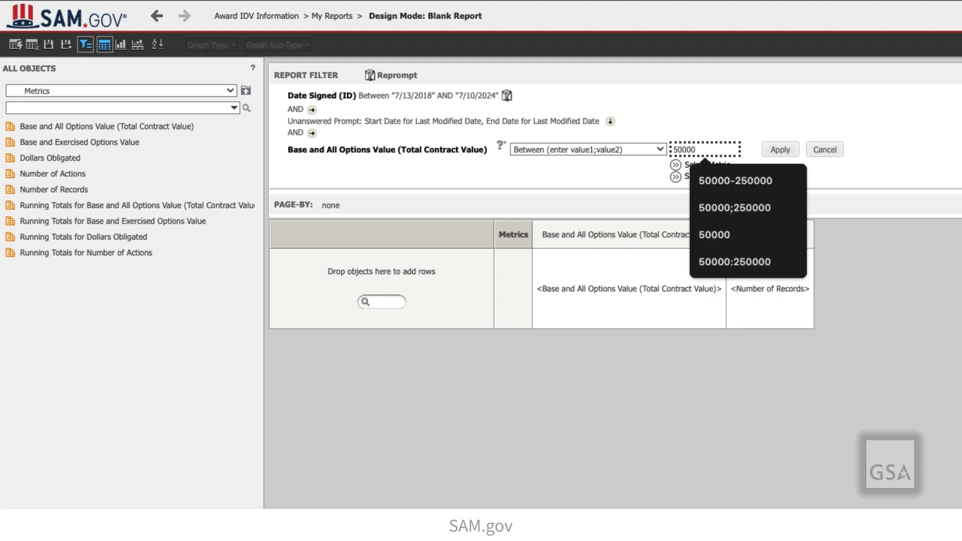
type(";250000")
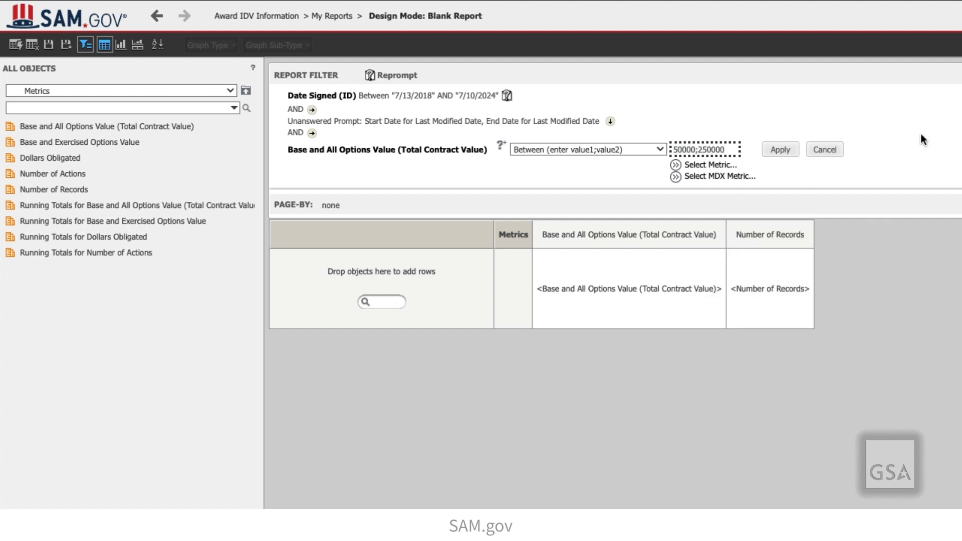
left_click(780, 150)
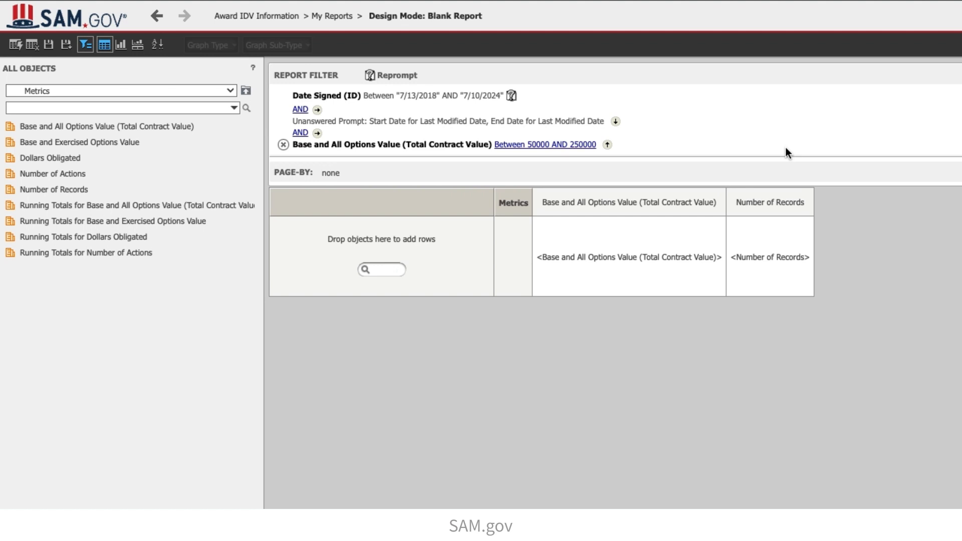
Return to the Award IDV Information root and open the Department and Agency Information folder under the schema attributes
left_click(233, 87)
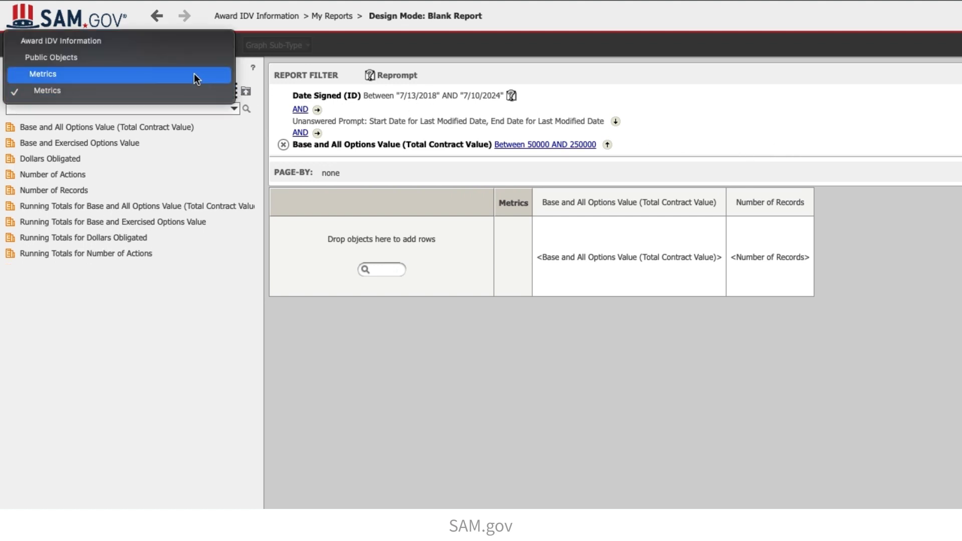
left_click(101, 42)
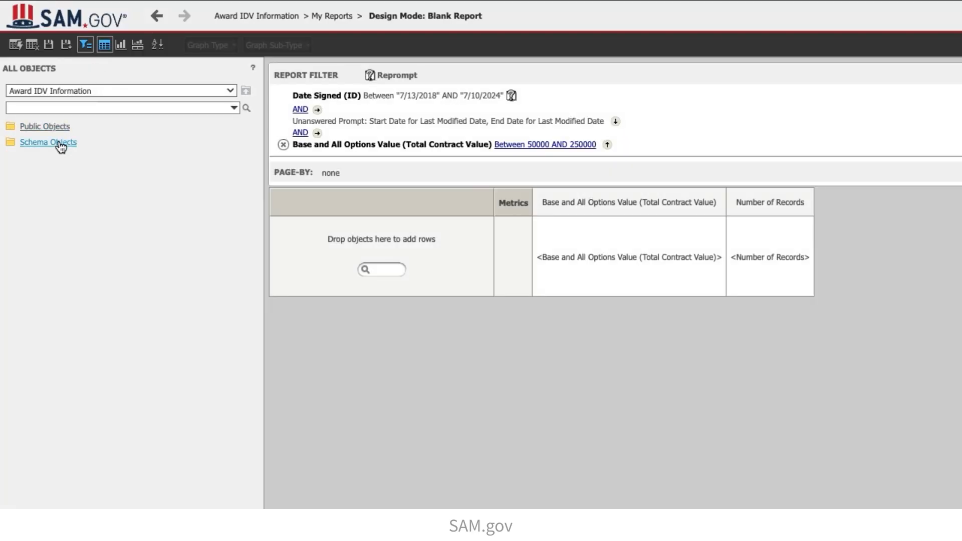
left_click(59, 143)
left_click(41, 126)
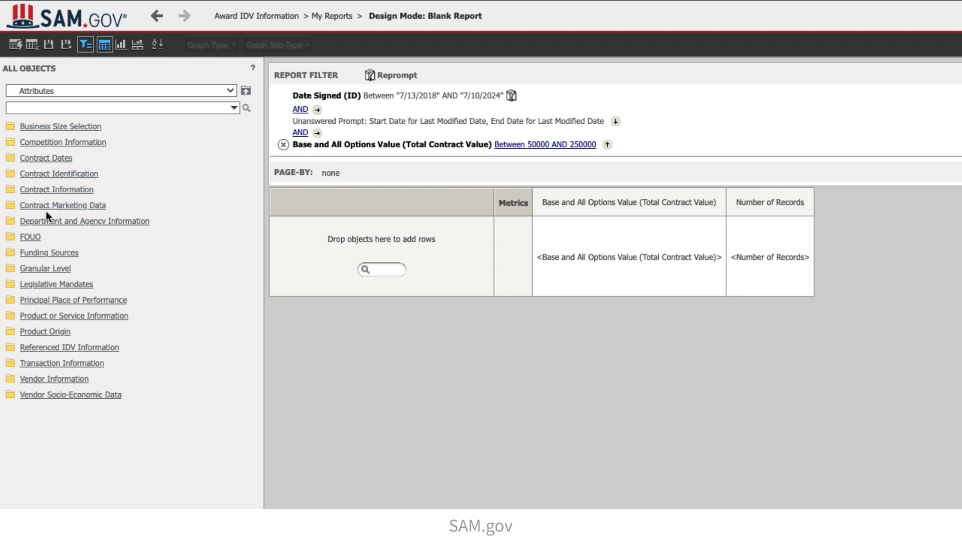
left_click(47, 219)
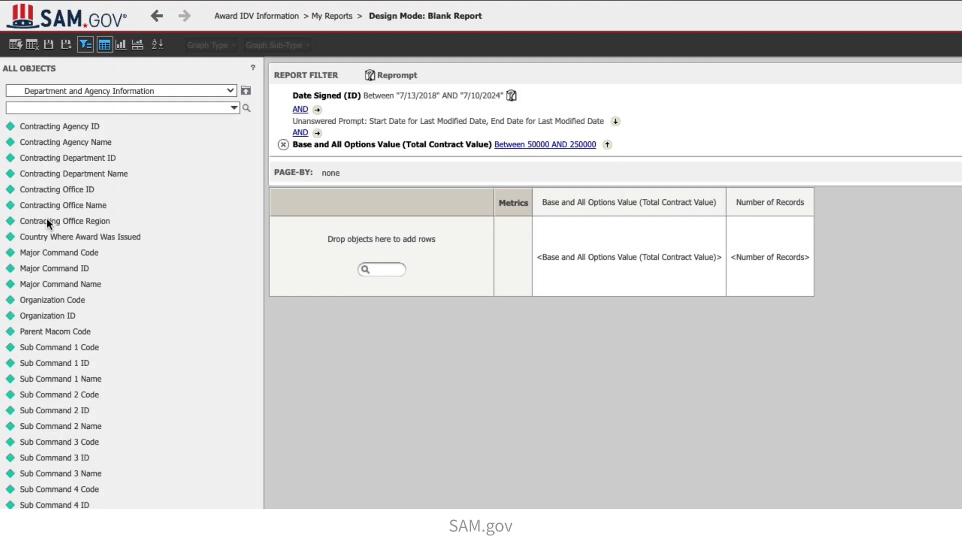
Try a Contracting Department ID list condition in the report filter and remove the Base and All Options Value (Total Contract Value) condition
left_click_drag(55, 161, 459, 128)
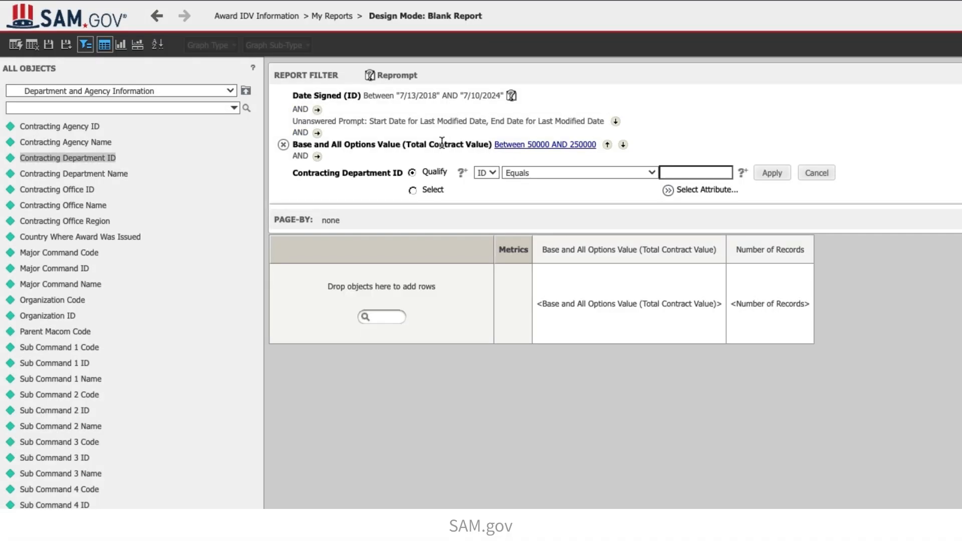
left_click(413, 187)
left_click(283, 144)
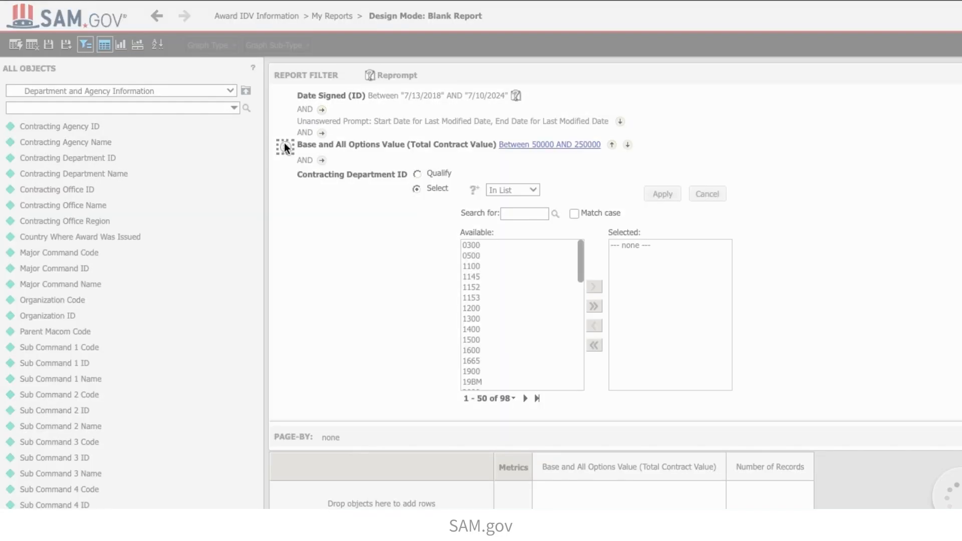
left_click(705, 166)
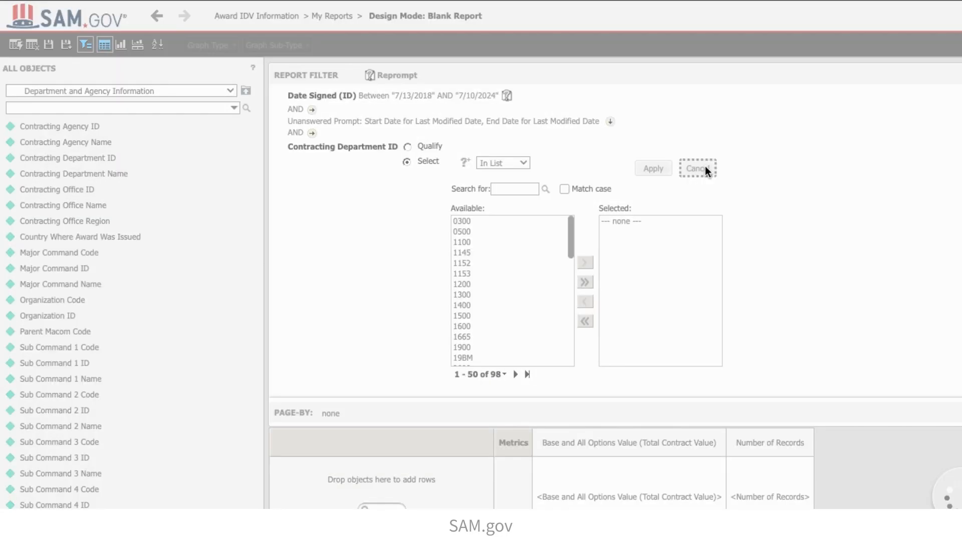
Add a report filter condition limiting Contracting Department Name to GENERAL SERVICES ADMINISTRATION in the selection list
left_click_drag(73, 173, 498, 117)
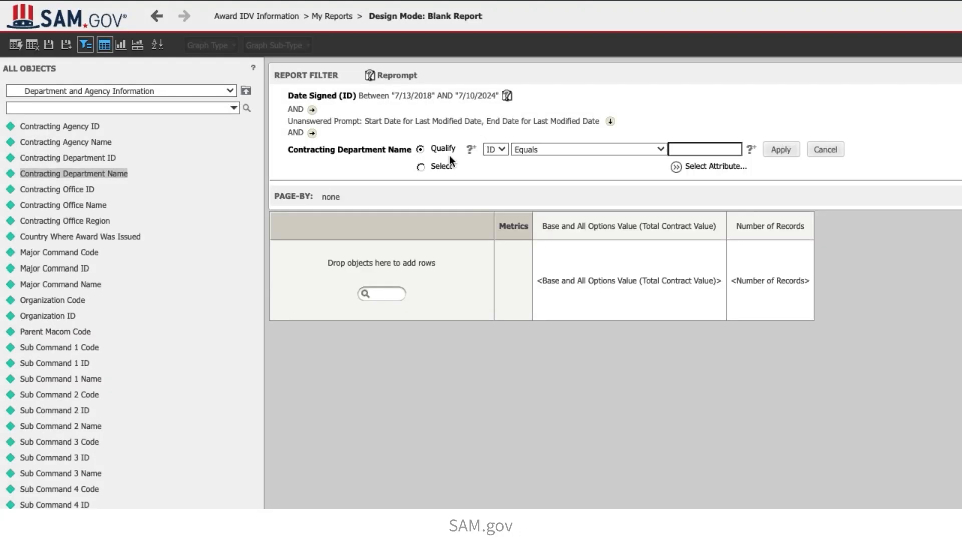
left_click(419, 162)
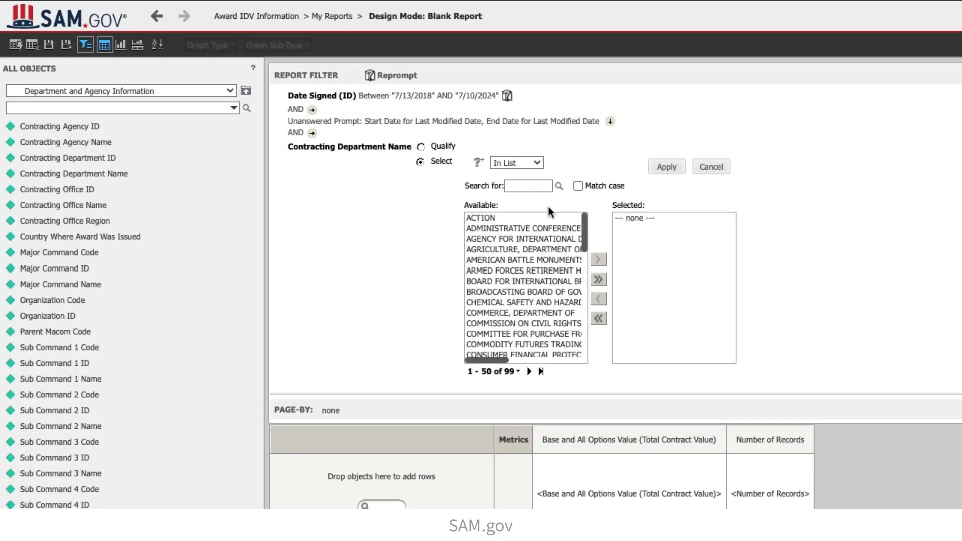
left_click_drag(581, 221, 576, 339)
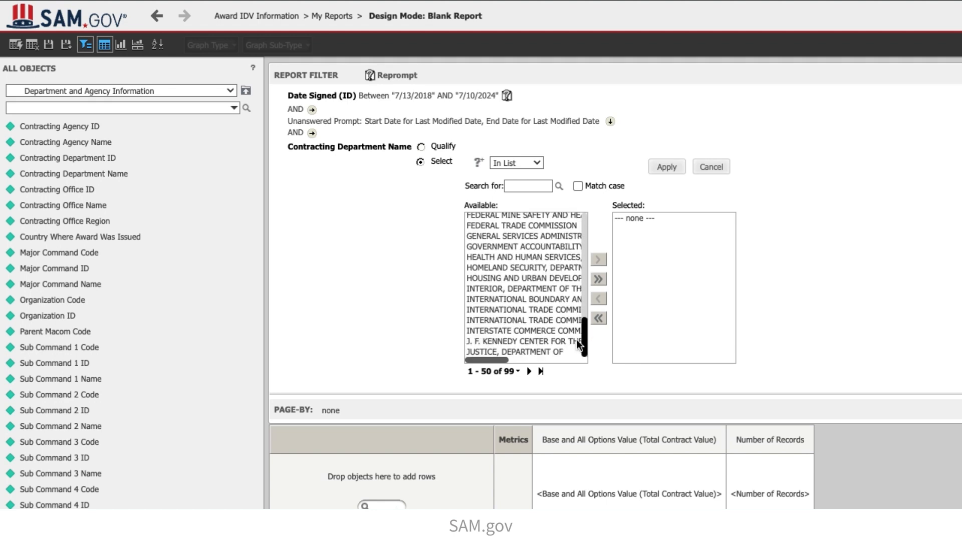
left_click(524, 235)
left_click(597, 259)
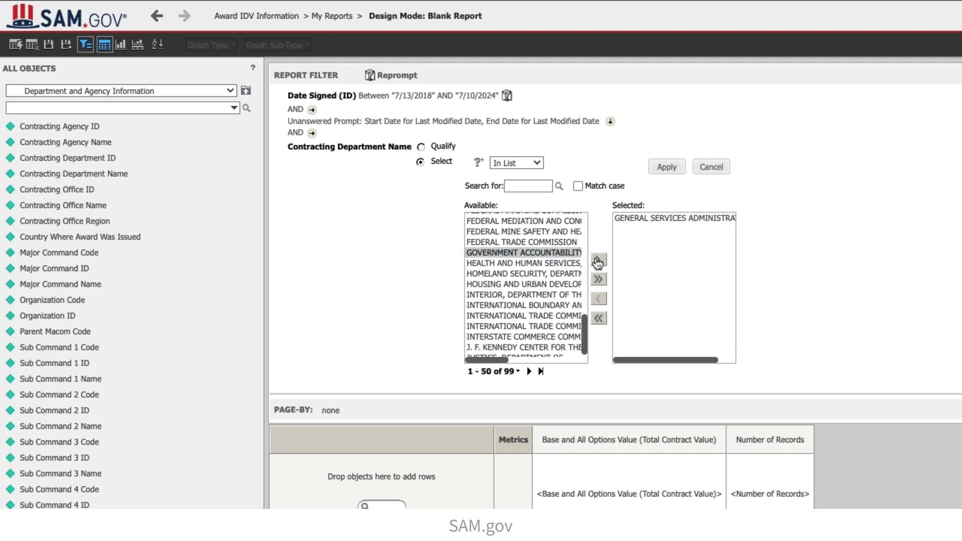
left_click(666, 167)
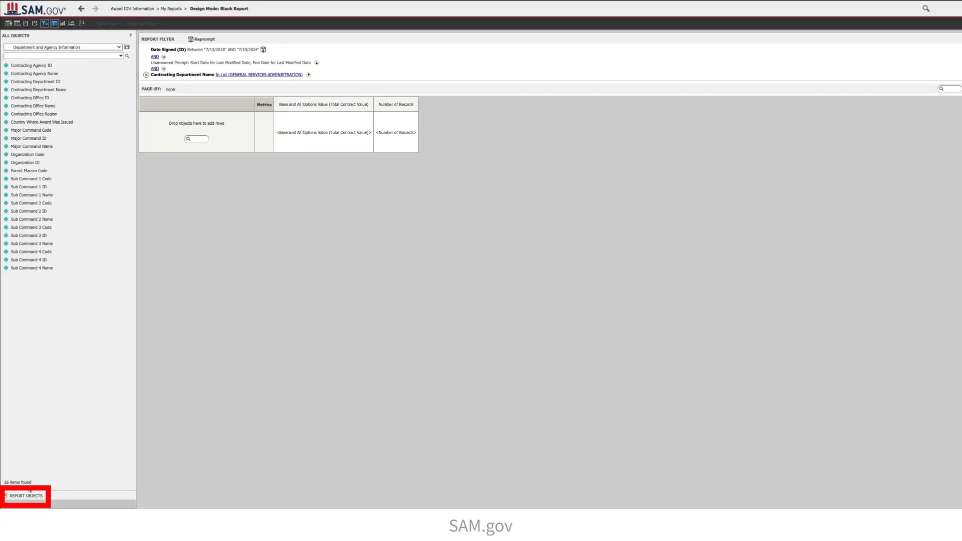
Show the objects included in the report and run the report
left_click(26, 495)
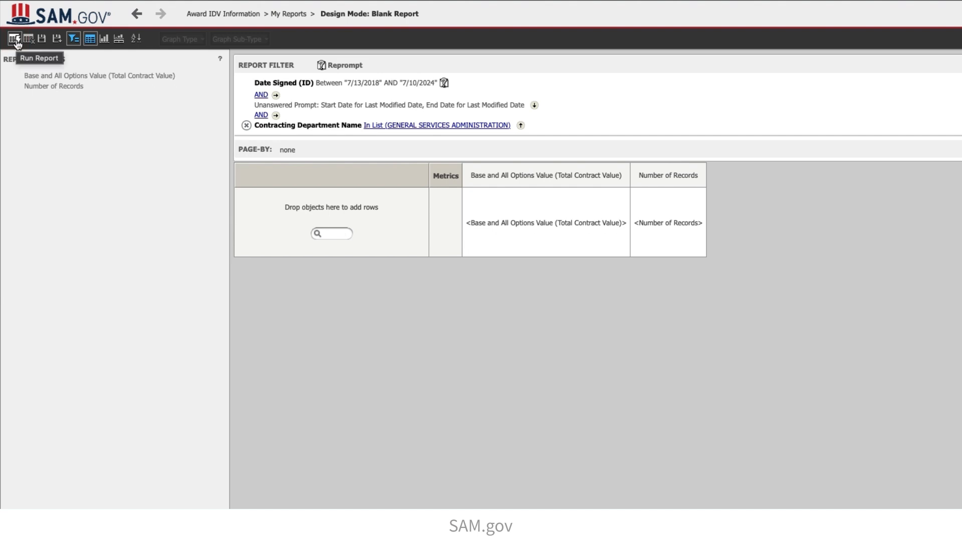
left_click(14, 39)
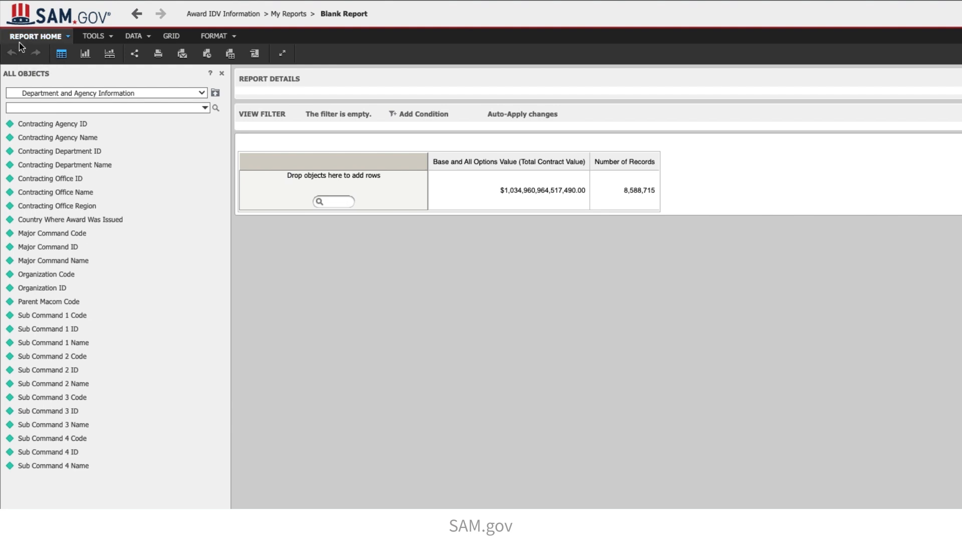
Start saving the executed report with Save As
left_click(69, 41)
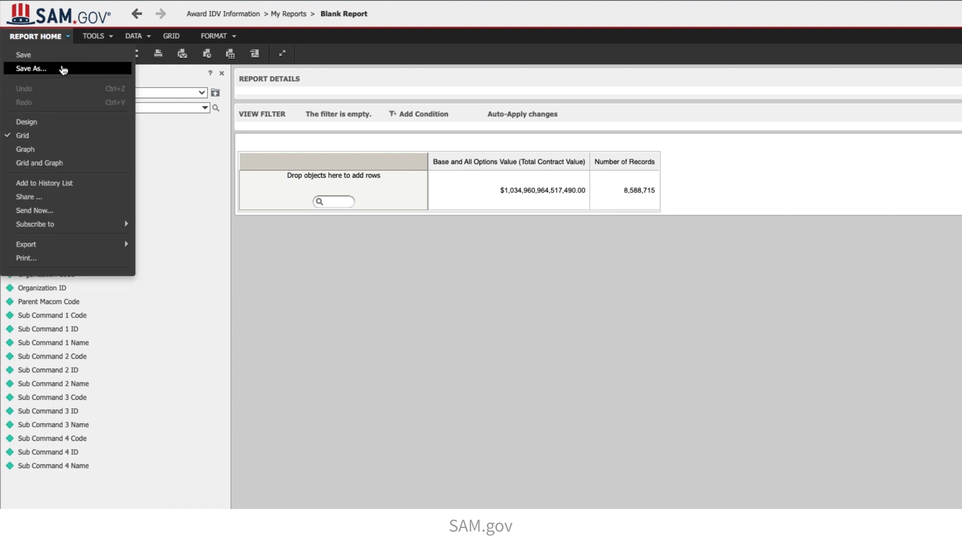